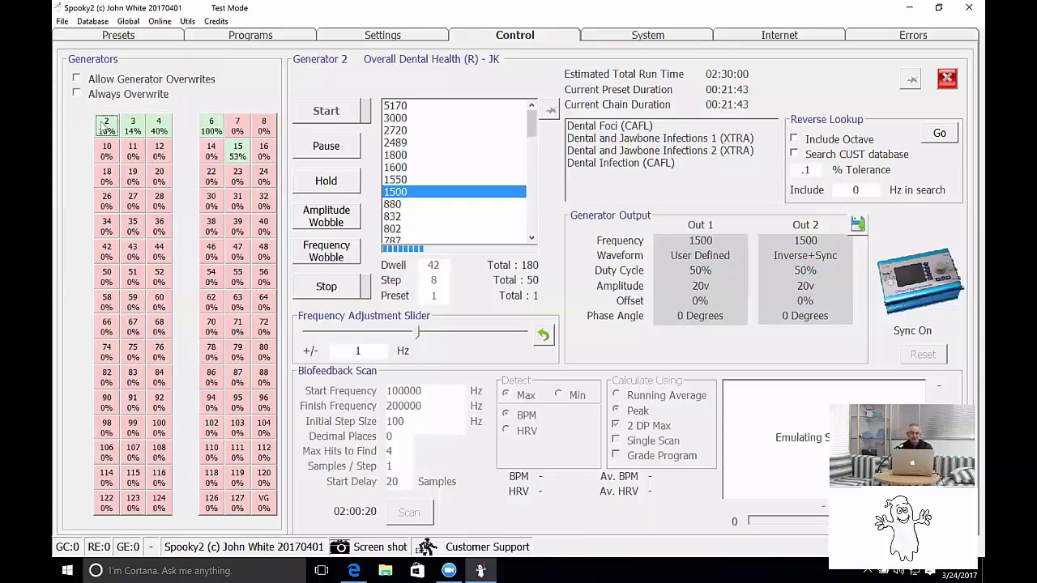
Start a new carrier sweep and name its preset "Temp Carrier Sweep".
click(118, 35)
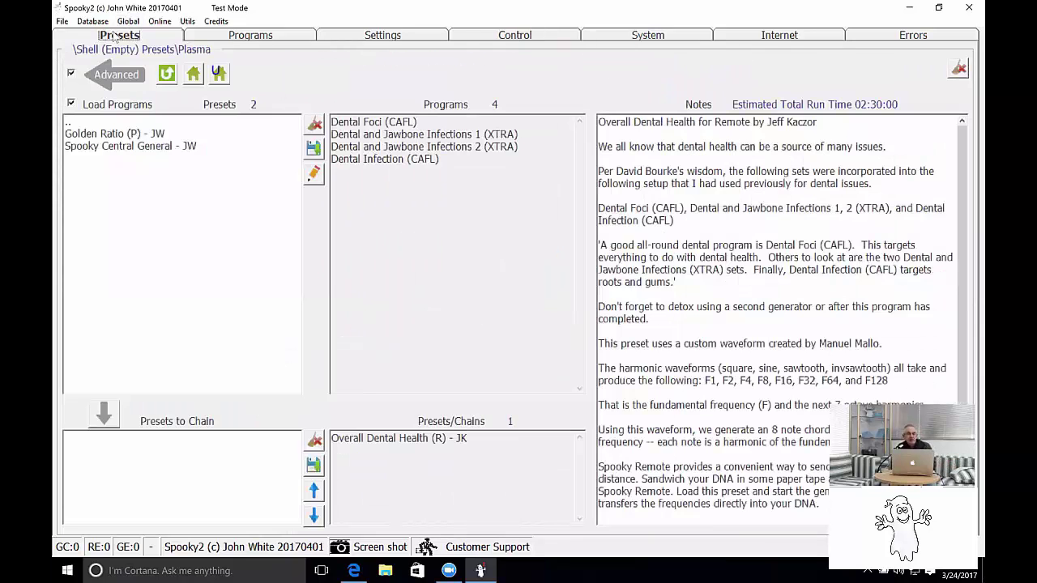
click(61, 21)
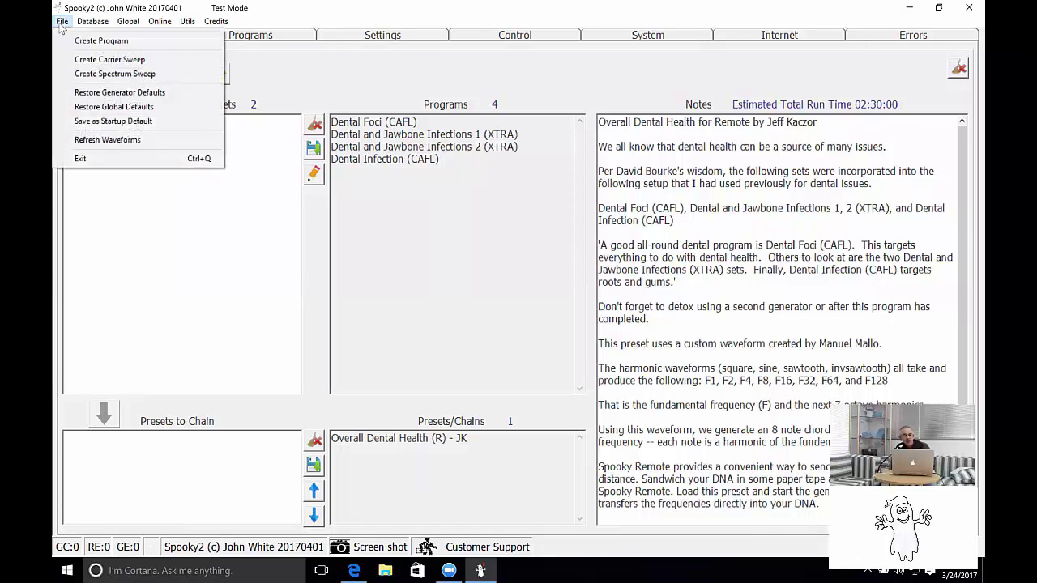
click(87, 64)
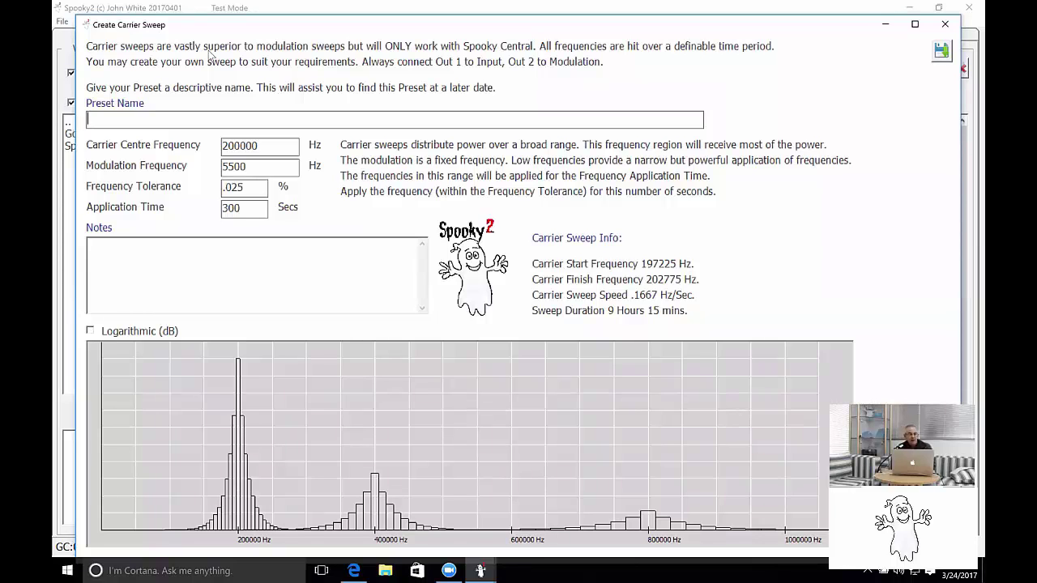
text(Temp Carrier Sweep)
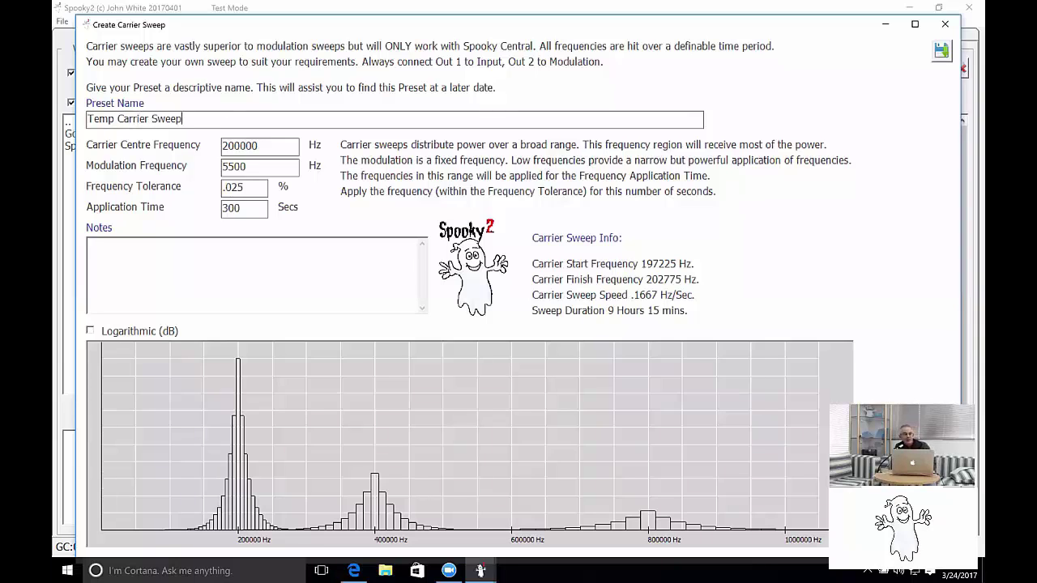
Set the sweep's carrier centre frequency to 1604000 Hz and its modulation frequency to 25000 Hz.
drag(258, 146, 222, 146)
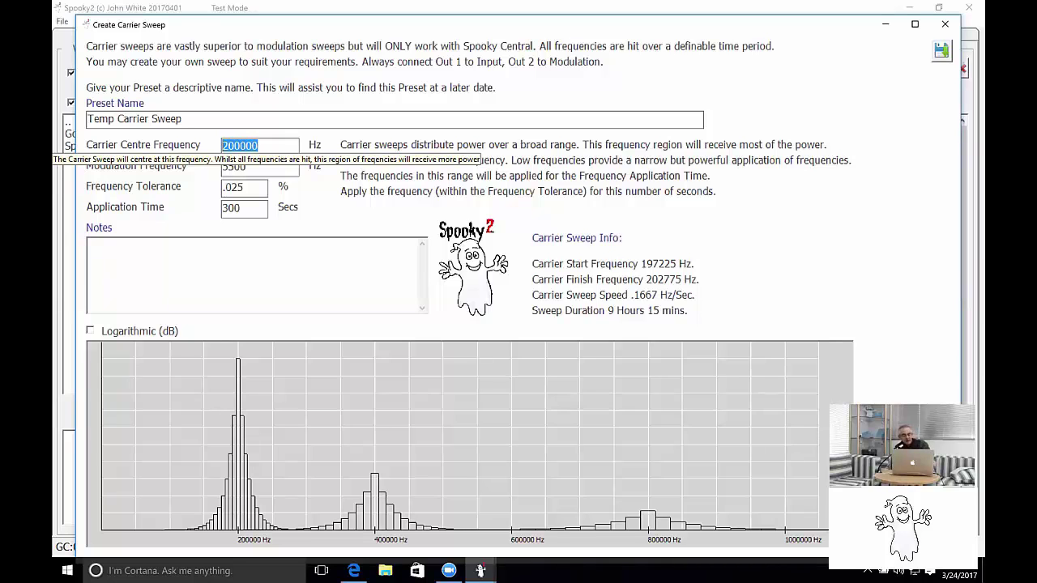
text(1)
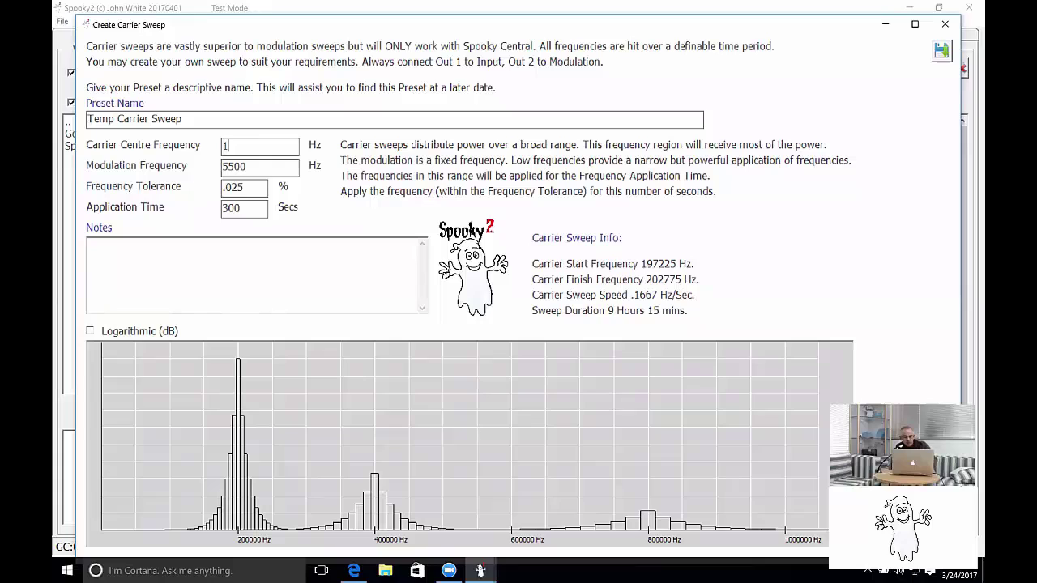
text(604000)
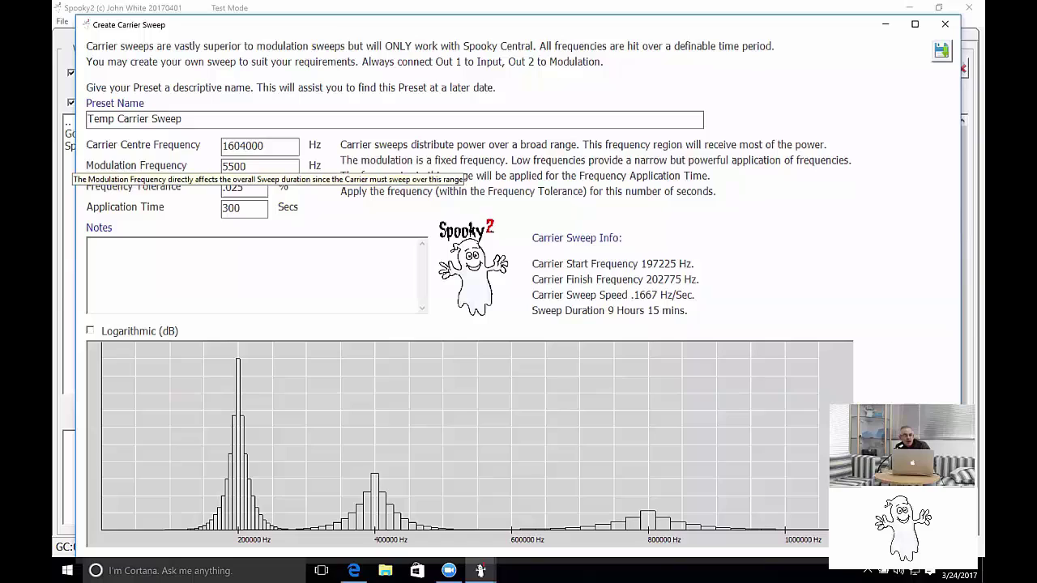
click(246, 167)
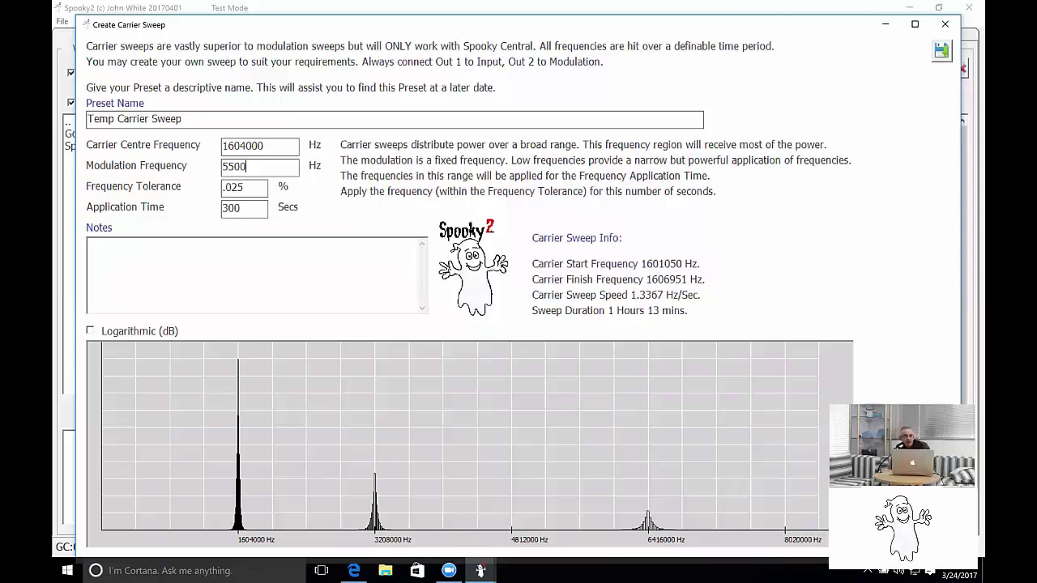
drag(246, 166, 222, 166)
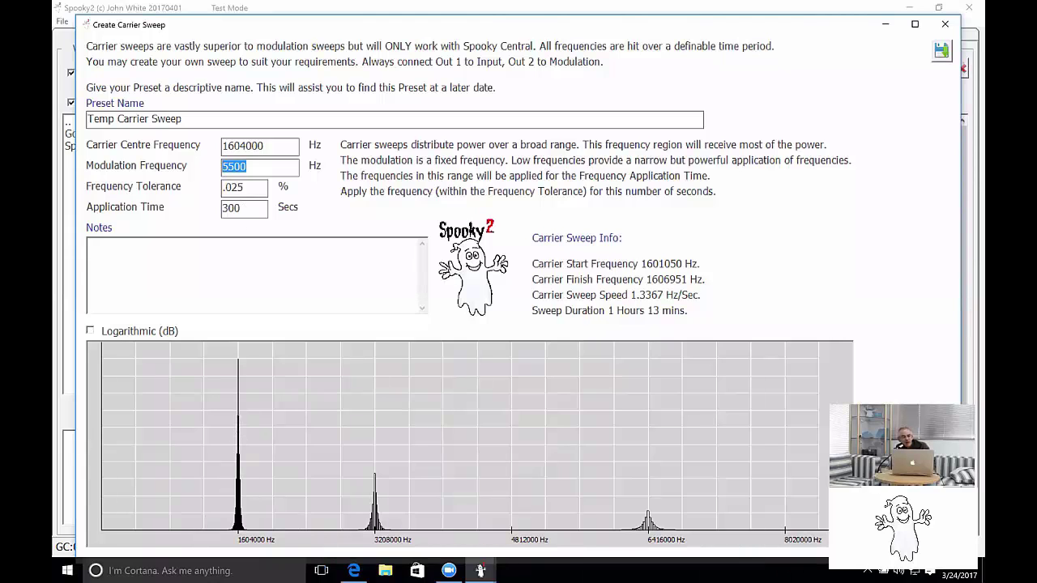
text(25000)
key(Tab)
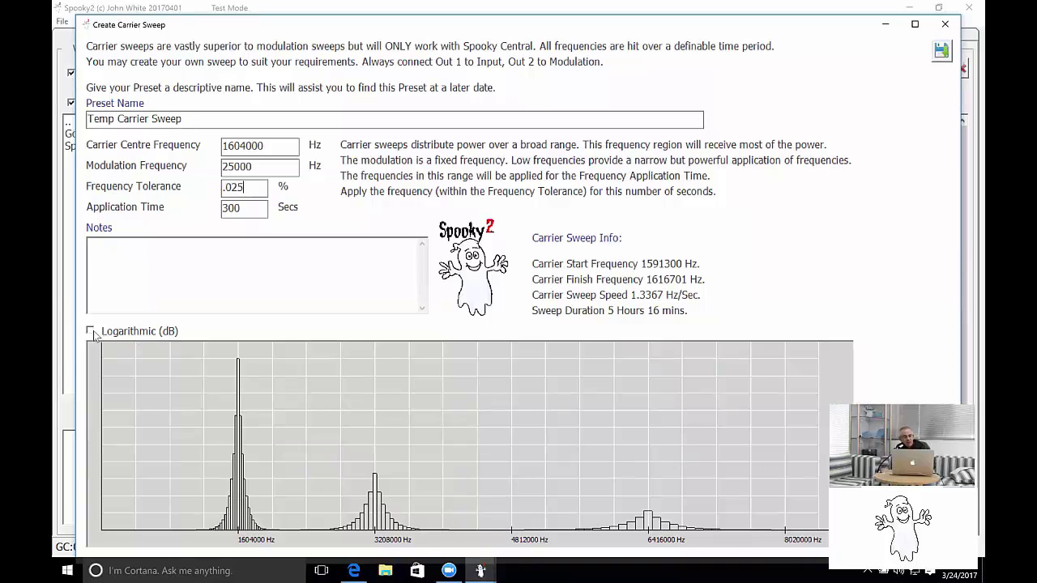
Compare the sweep's spectrum graph in logarithmic (dB) and linear display, leaving it linear.
mouse_move(91, 333)
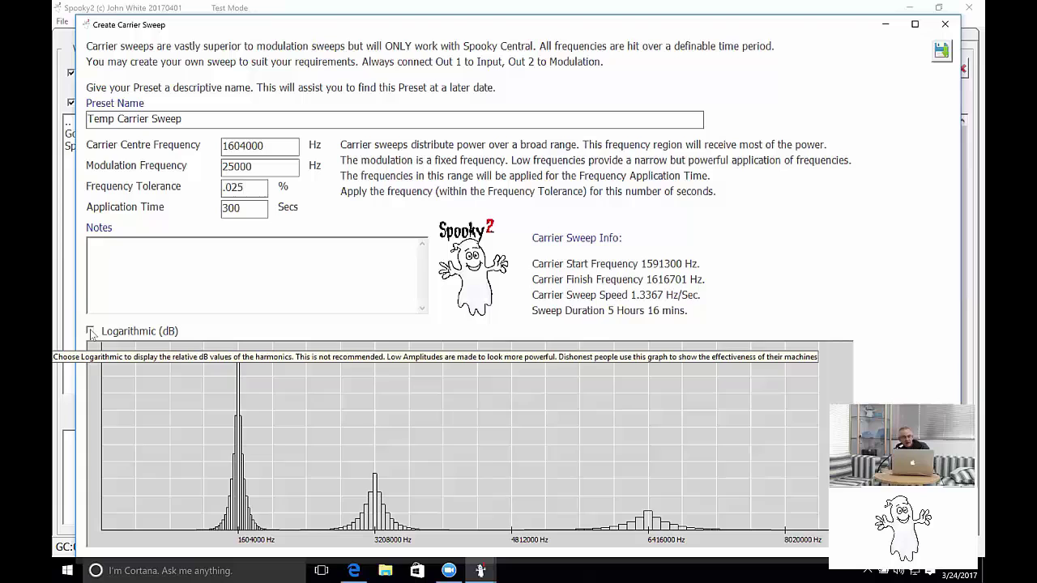
click(90, 332)
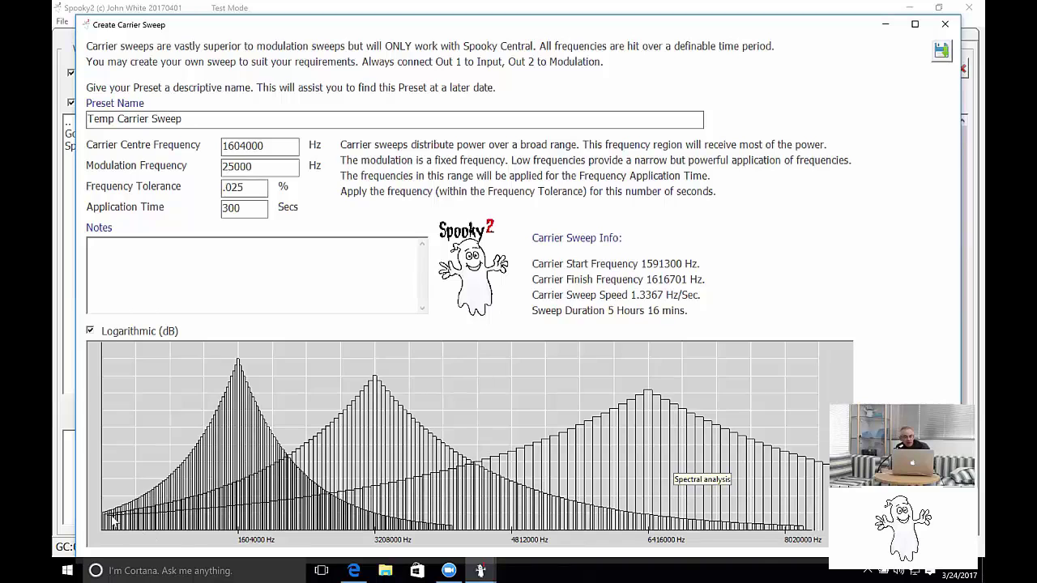
click(90, 331)
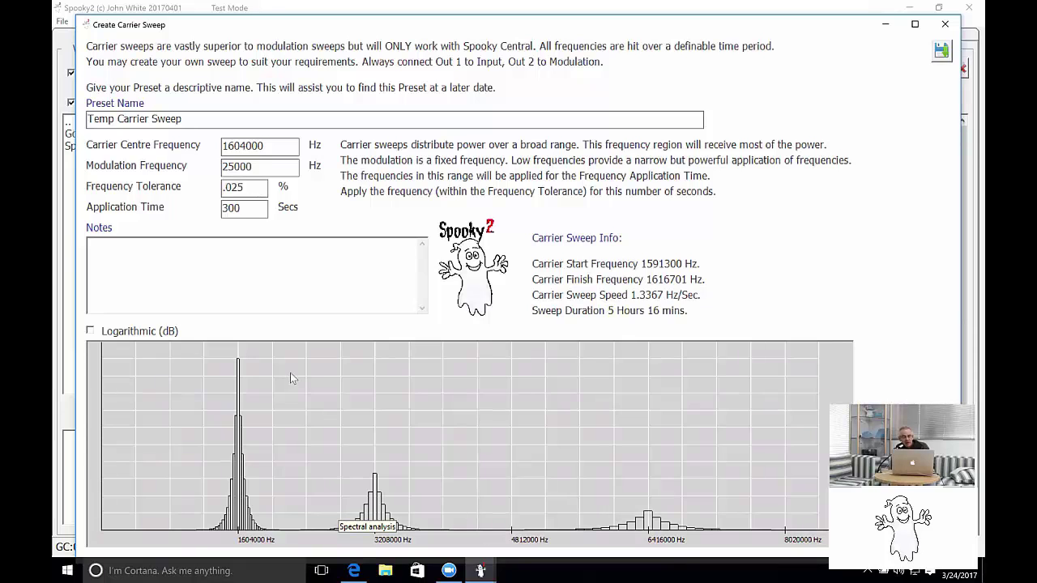
click(90, 331)
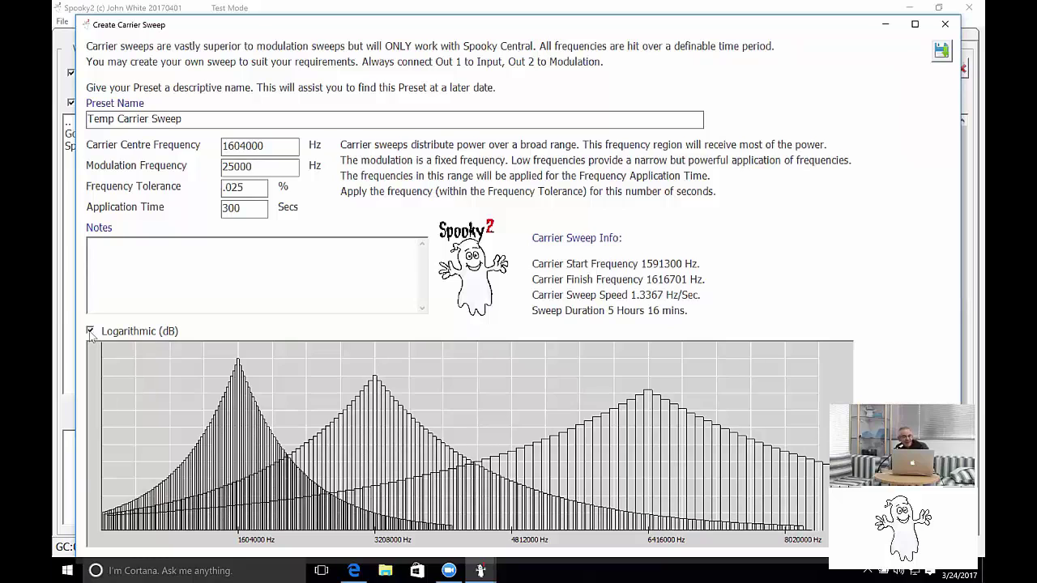
click(90, 331)
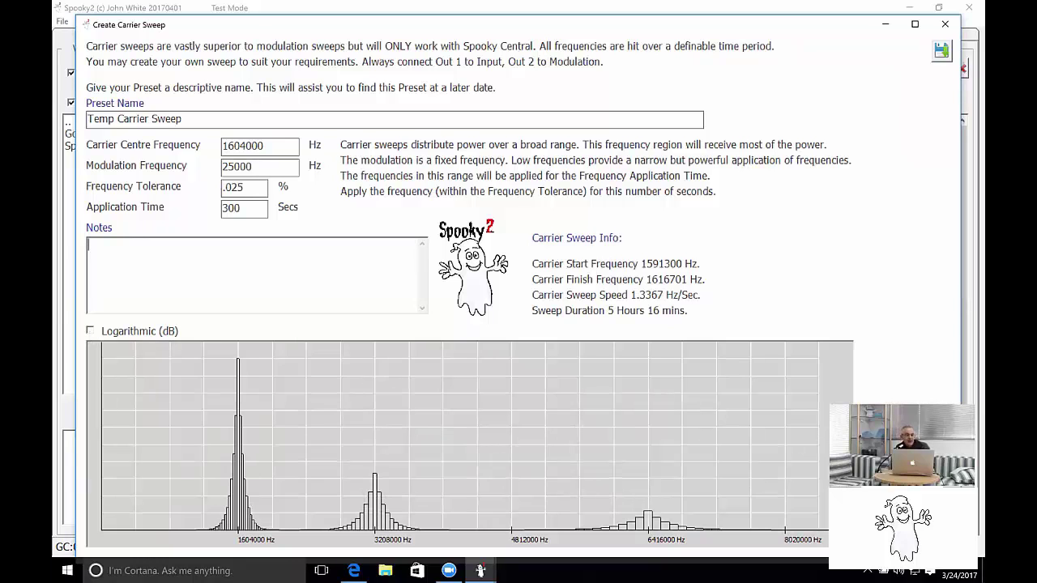
Add the note "First carrier sweep" to the sweep, save it and exit the sweep creator.
text(First carrier sweep)
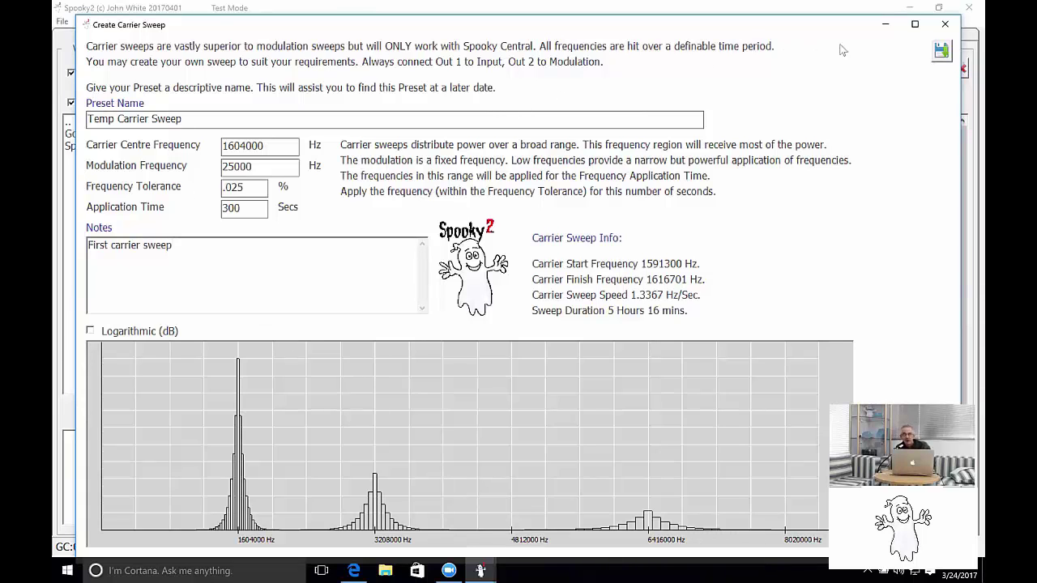
click(942, 53)
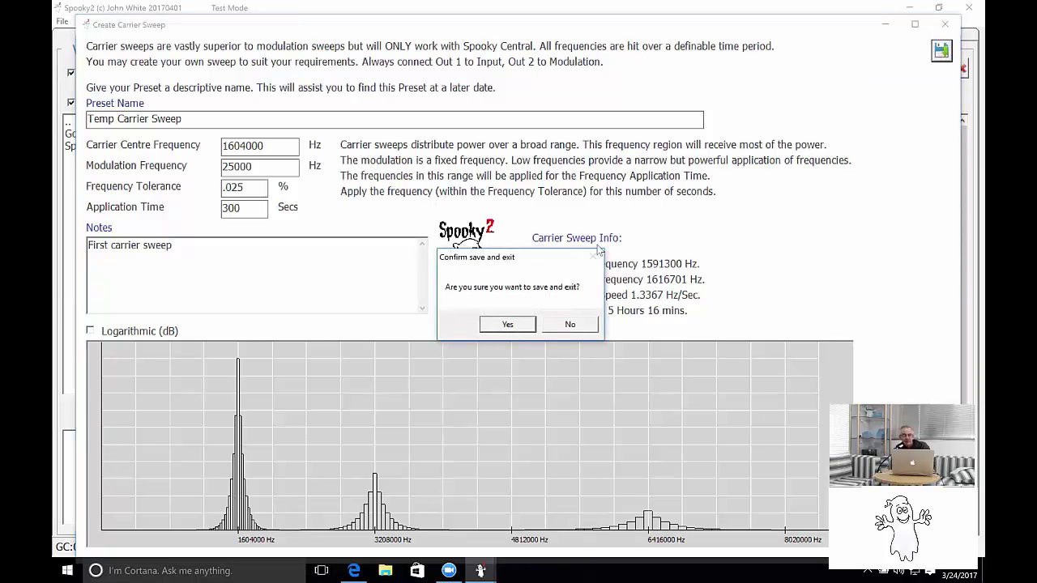
click(510, 325)
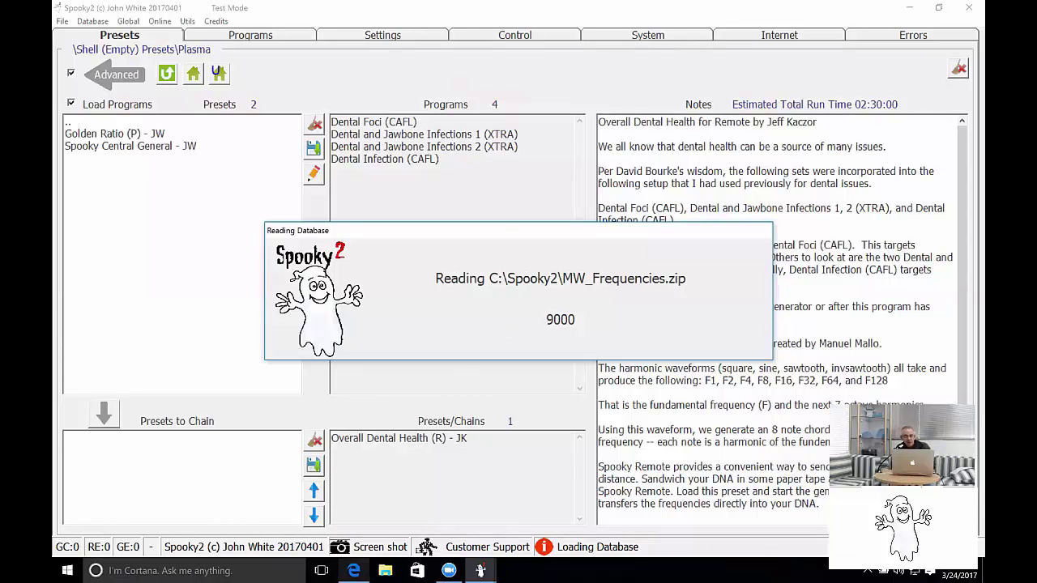
Switch to the Edge browser and open the Spooky2 forum's registration form, agreeing to its terms.
click(354, 570)
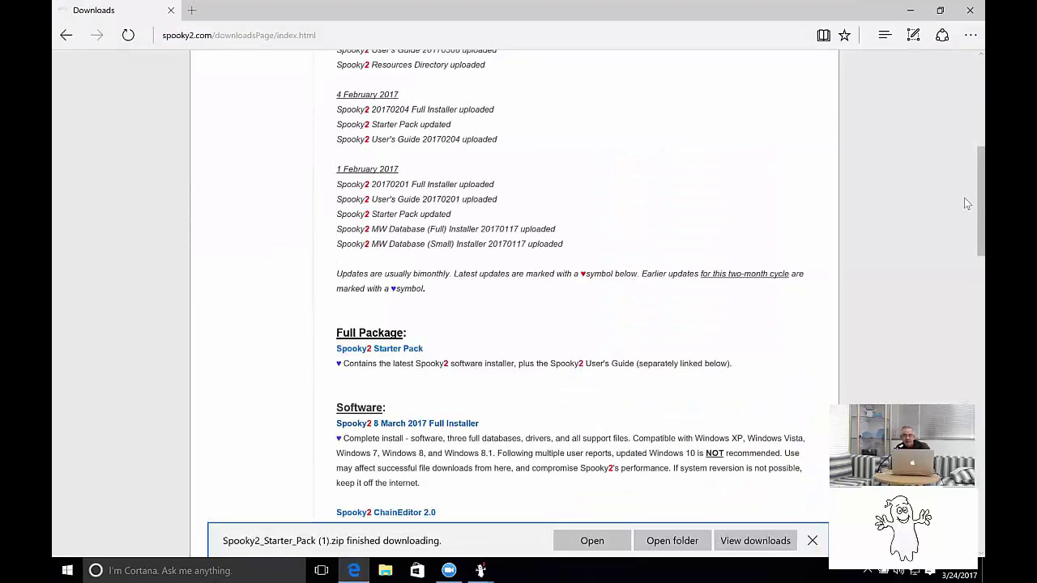
scroll(963, 192, up, 5)
scroll(964, 92, up, 1)
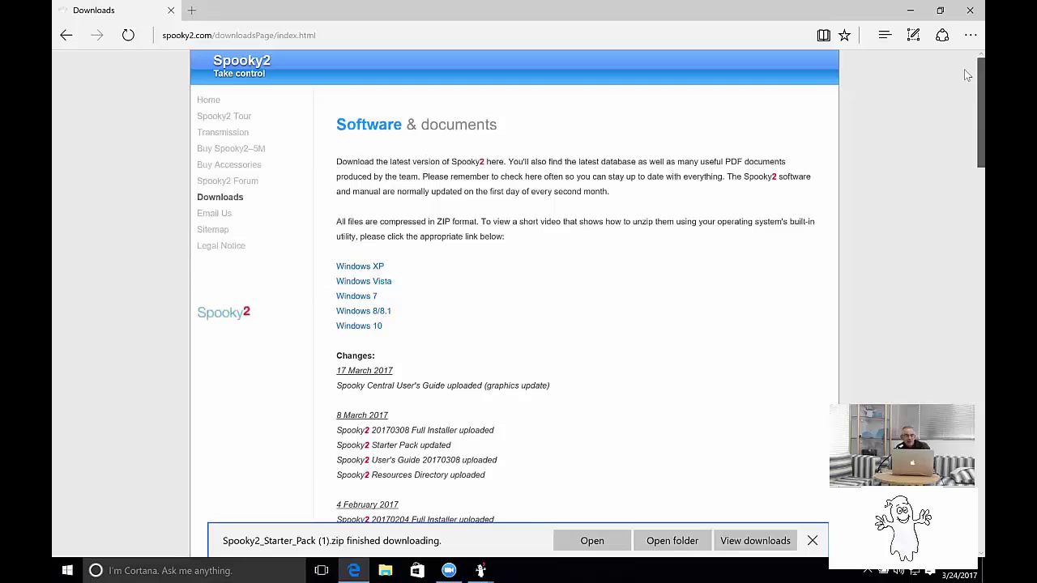
click(237, 183)
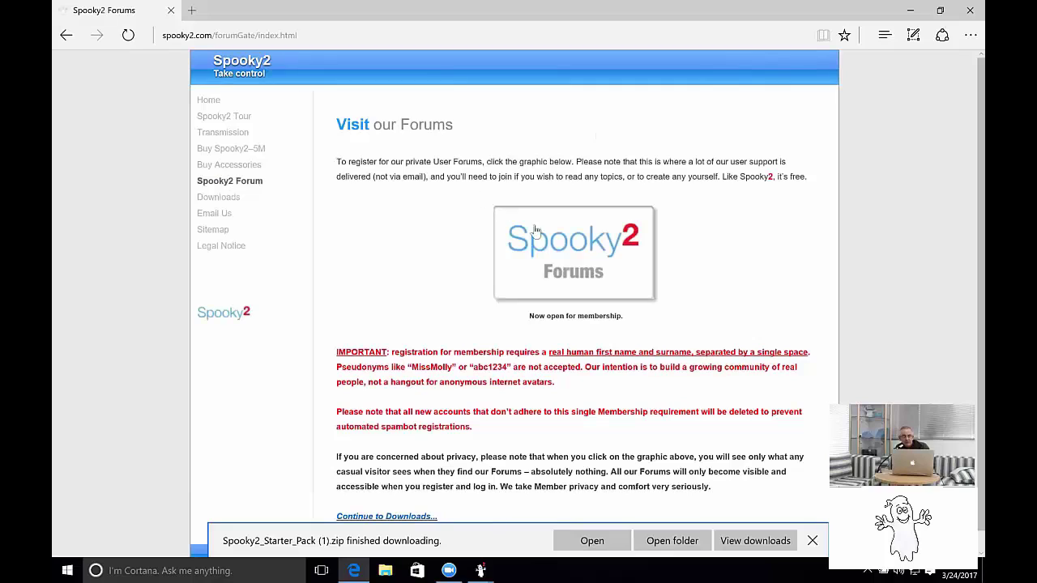
click(570, 260)
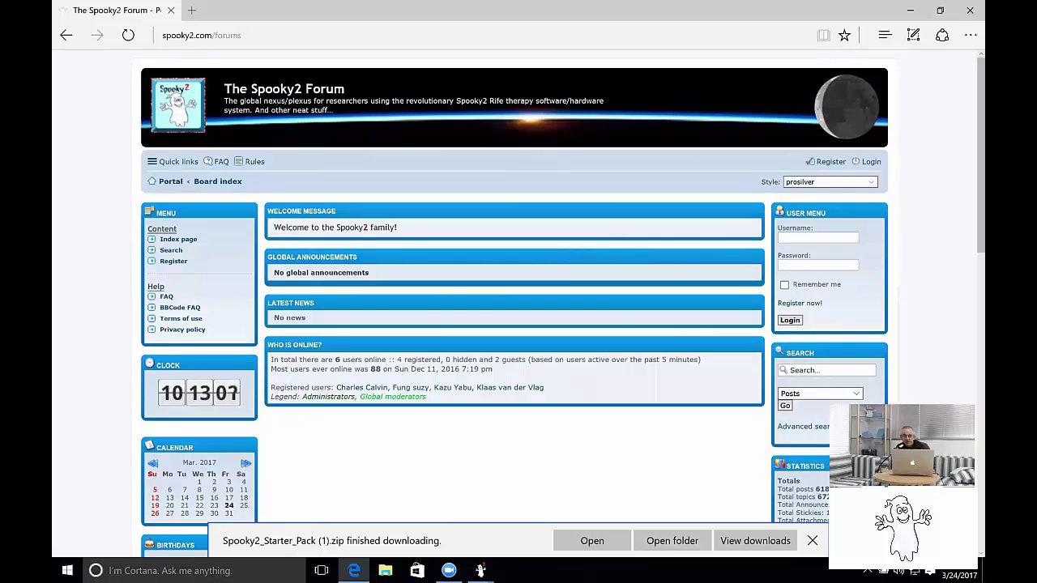
click(789, 305)
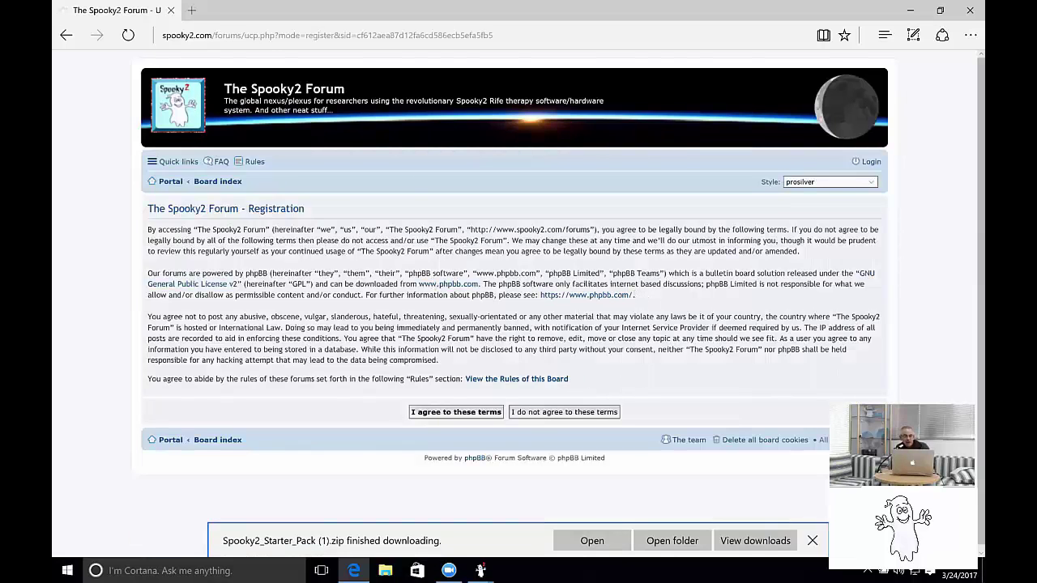
click(452, 414)
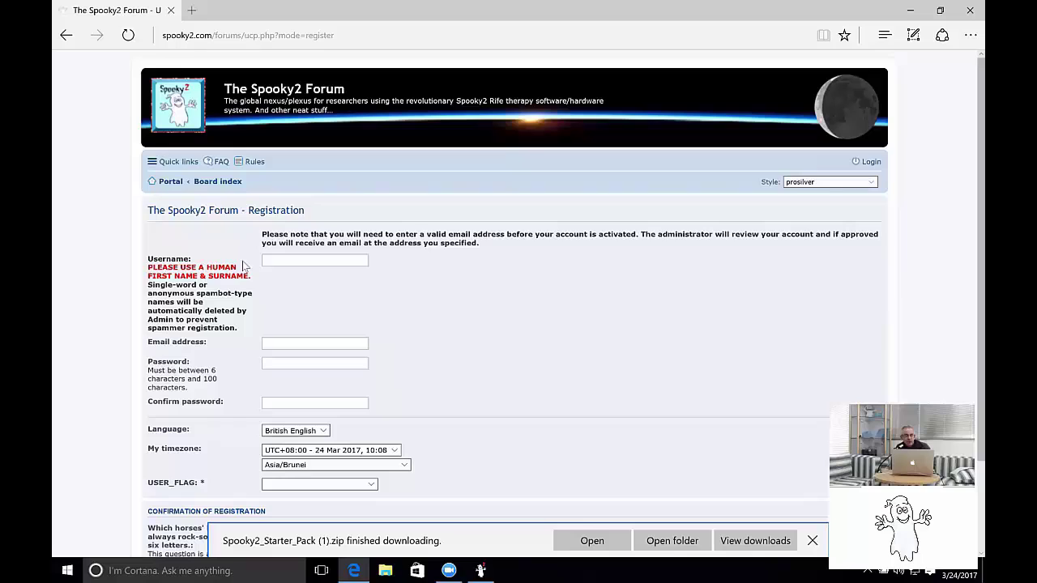
click(314, 260)
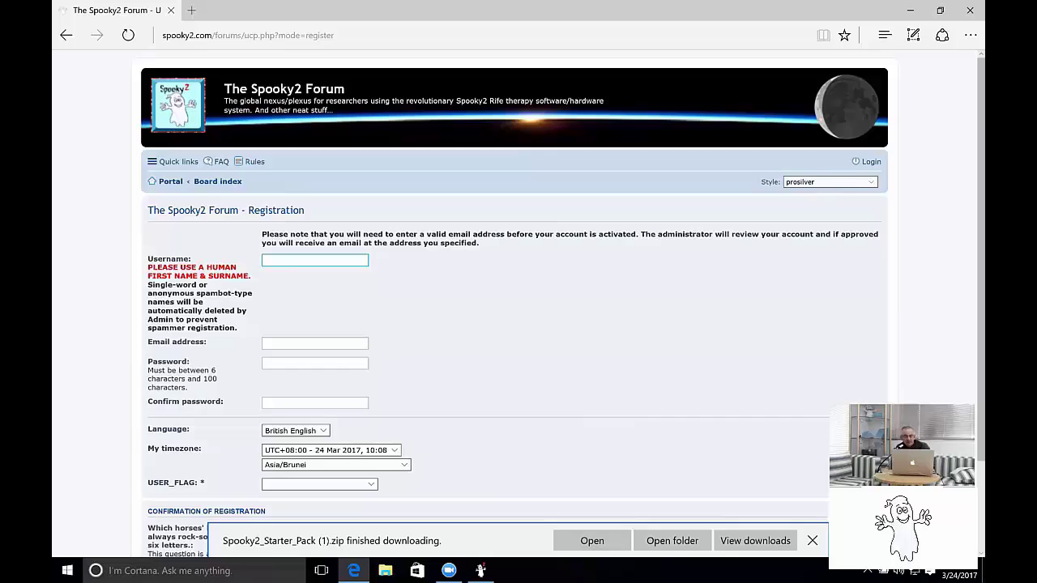
Switch back to Spooky2 and replace the loaded programs with Temp Carrier Sweep, found by searching for "carrier sweep".
mouse_move(481, 571)
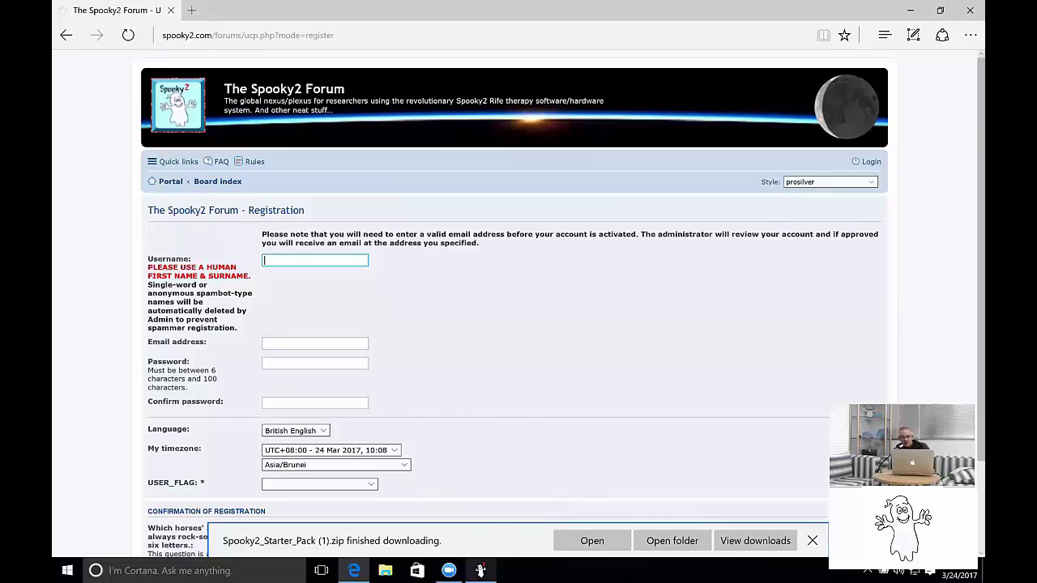
click(480, 571)
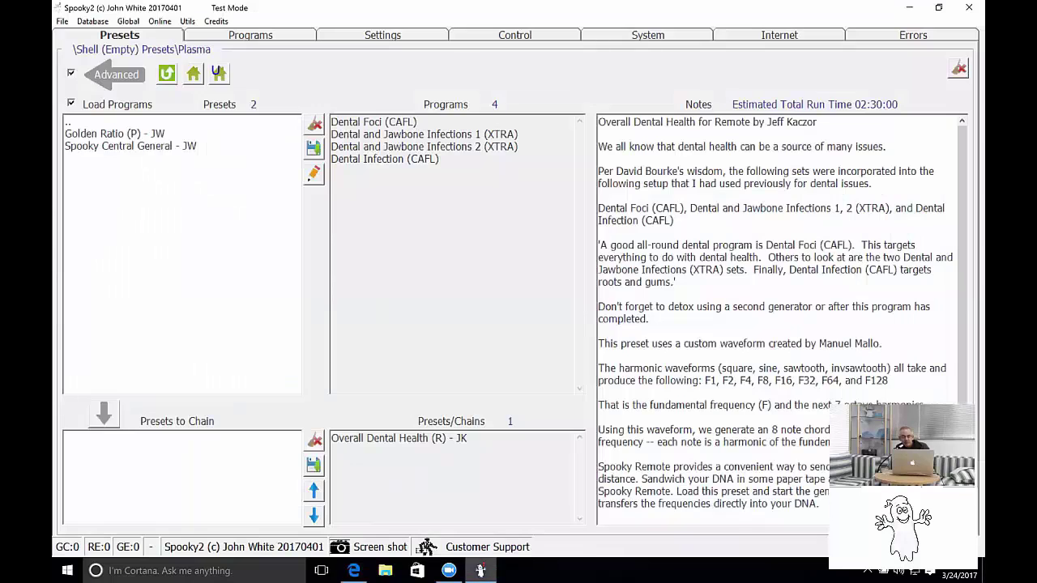
click(258, 36)
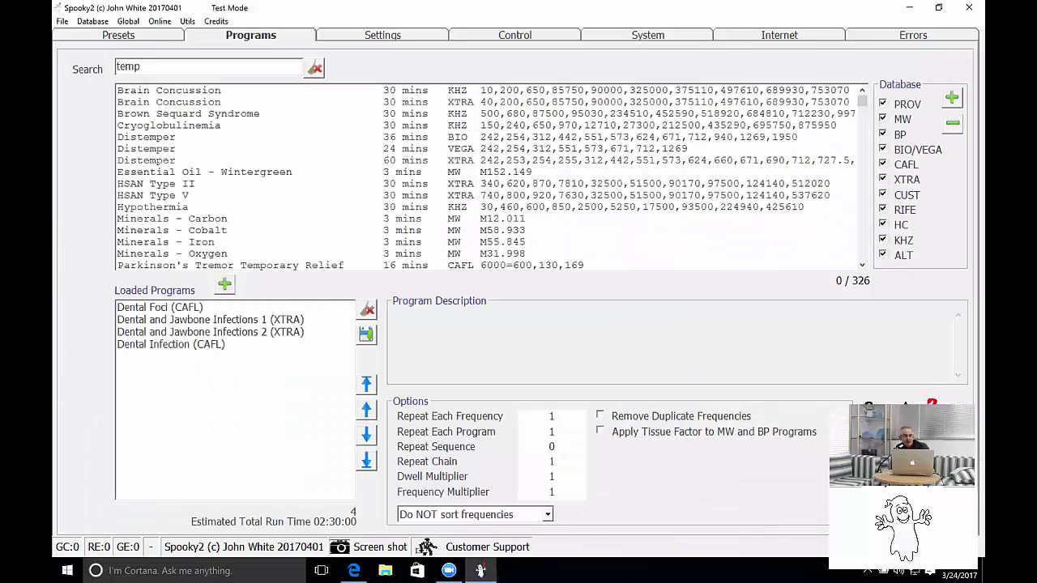
drag(141, 66, 112, 69)
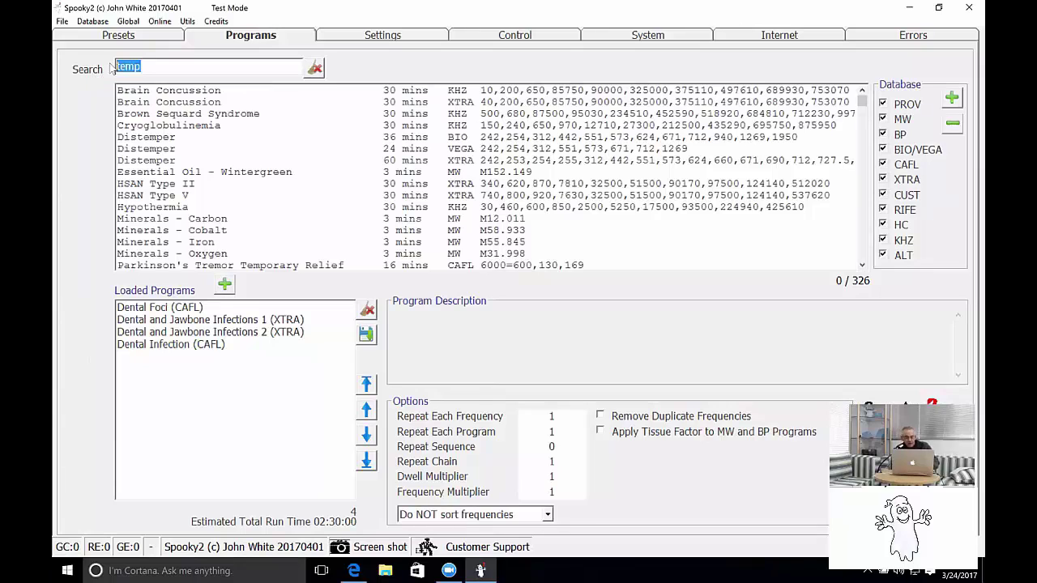
text(carrier sweep)
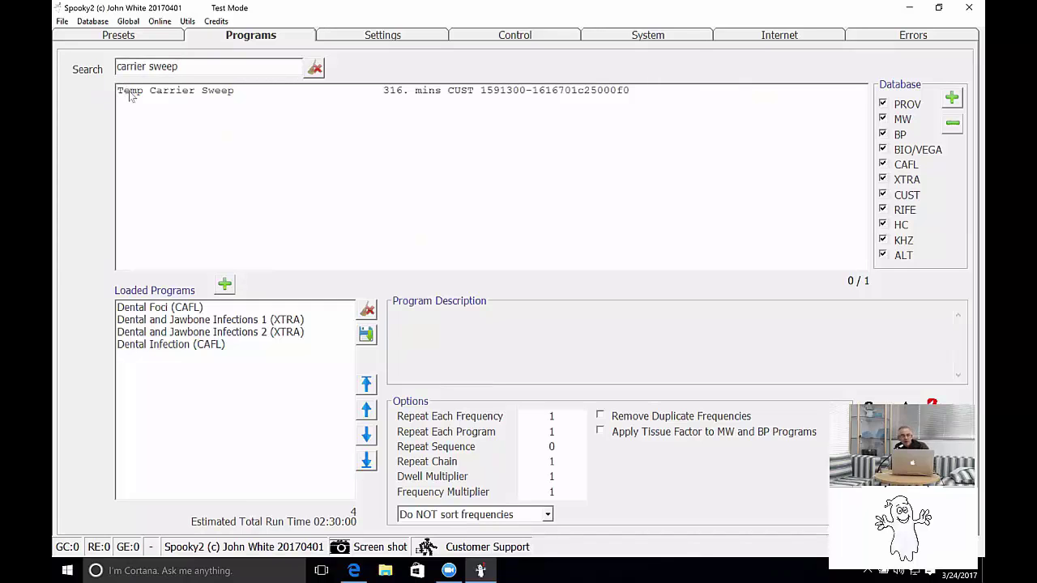
click(367, 310)
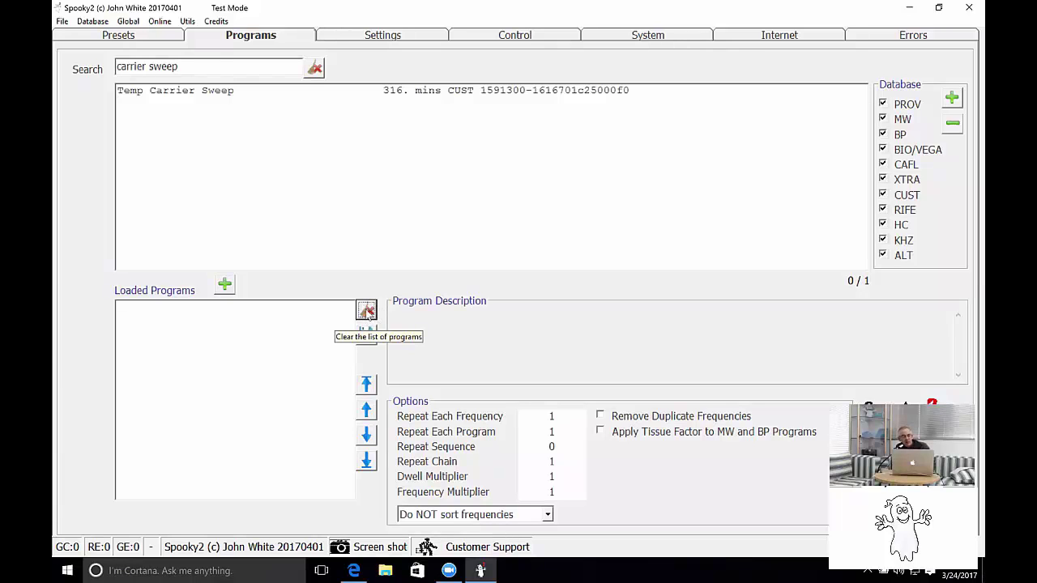
double_click(155, 94)
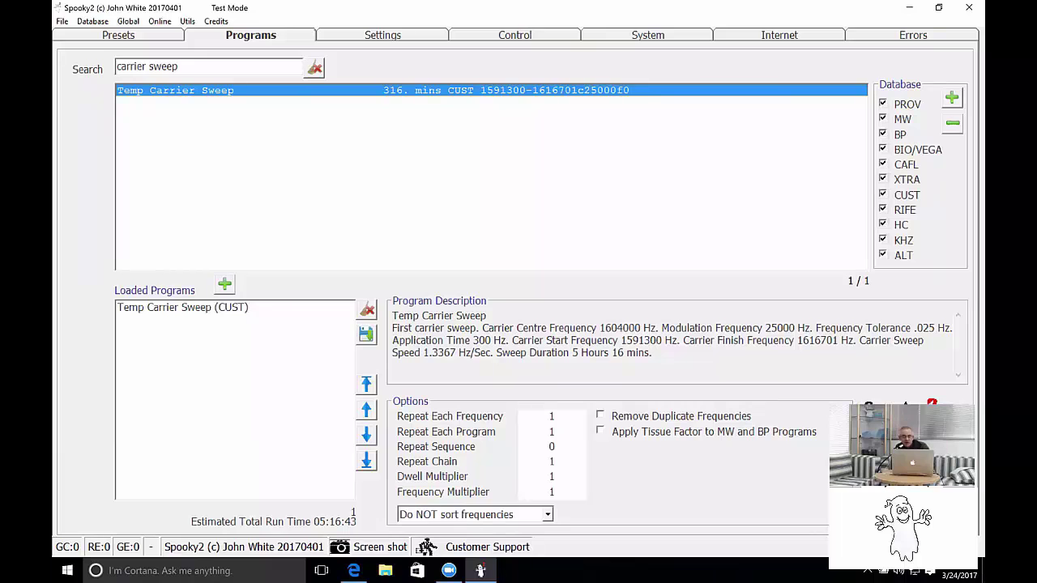
Choose the square waveform for Out 1 in the generator settings.
click(406, 42)
click(399, 40)
click(432, 253)
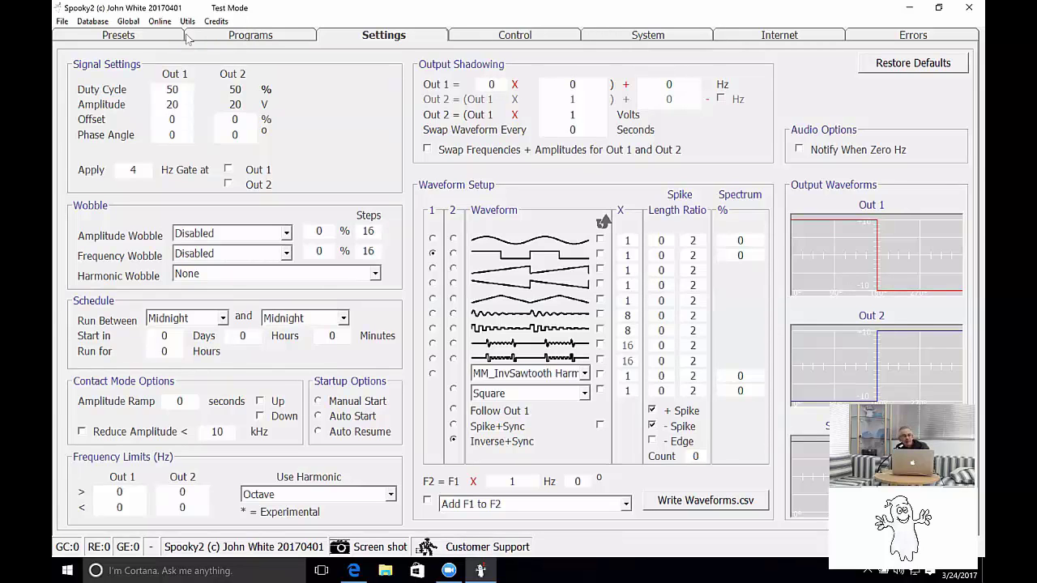
Set the signal amplitude to 5 V and the offset of both Out 1 and Out 2 to 100%.
click(172, 104)
text(5)
key(Tab)
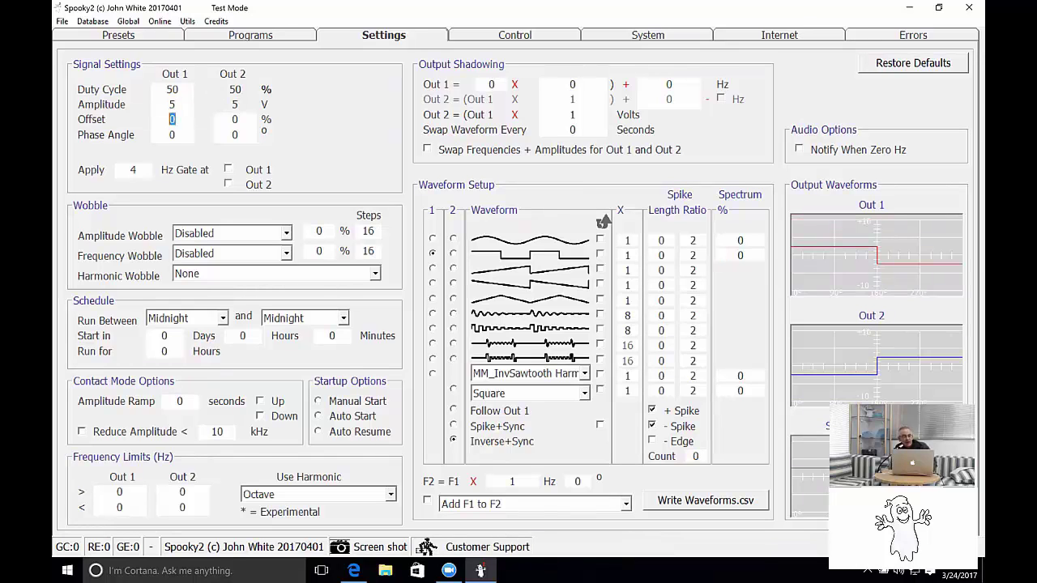
text(100)
key(Tab)
text(100)
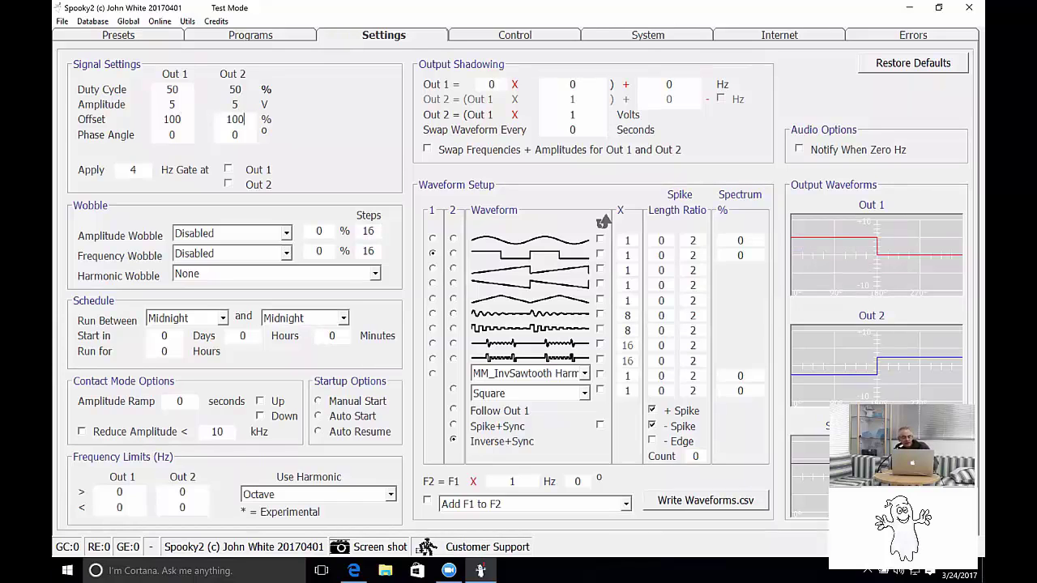
Select generator 10 and start running the loaded Temp Carrier Sweep on it.
key(Tab)
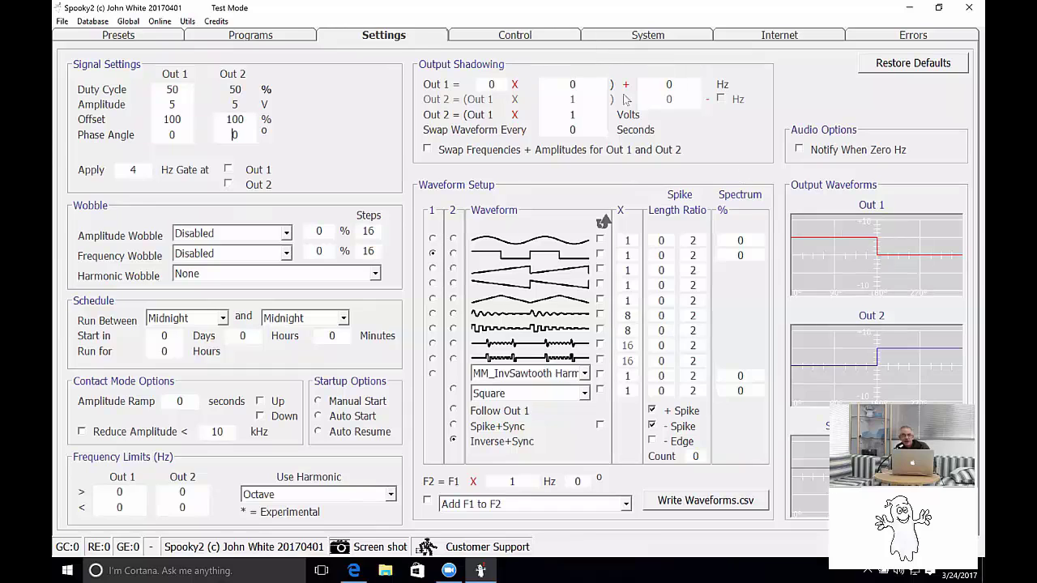
click(534, 40)
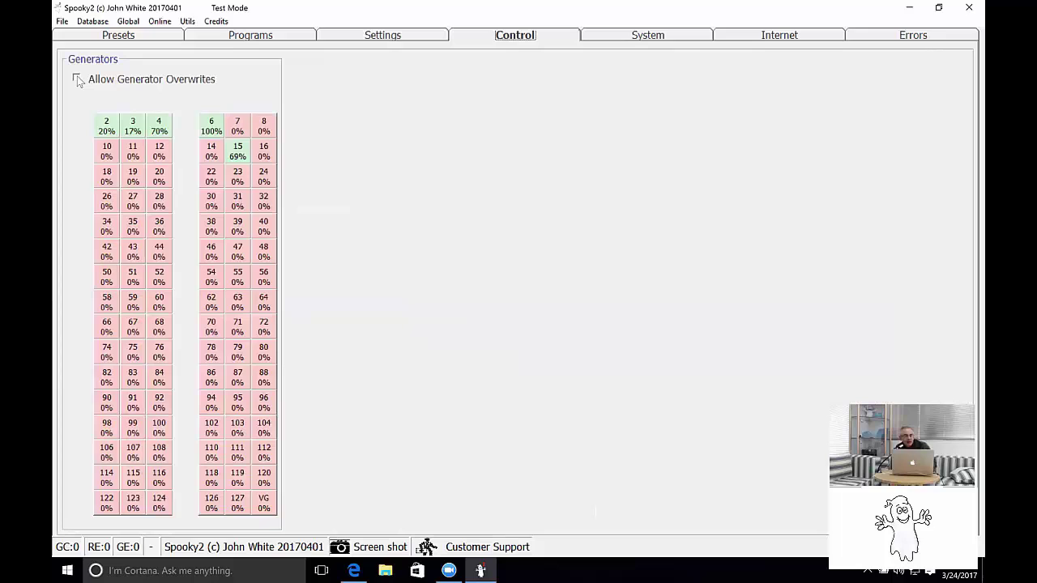
click(104, 156)
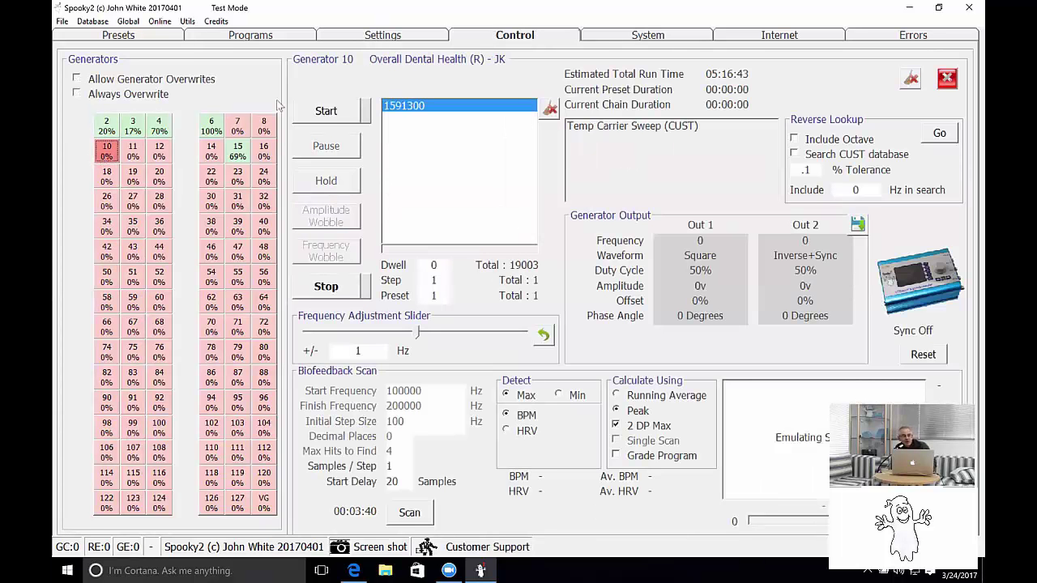
click(332, 113)
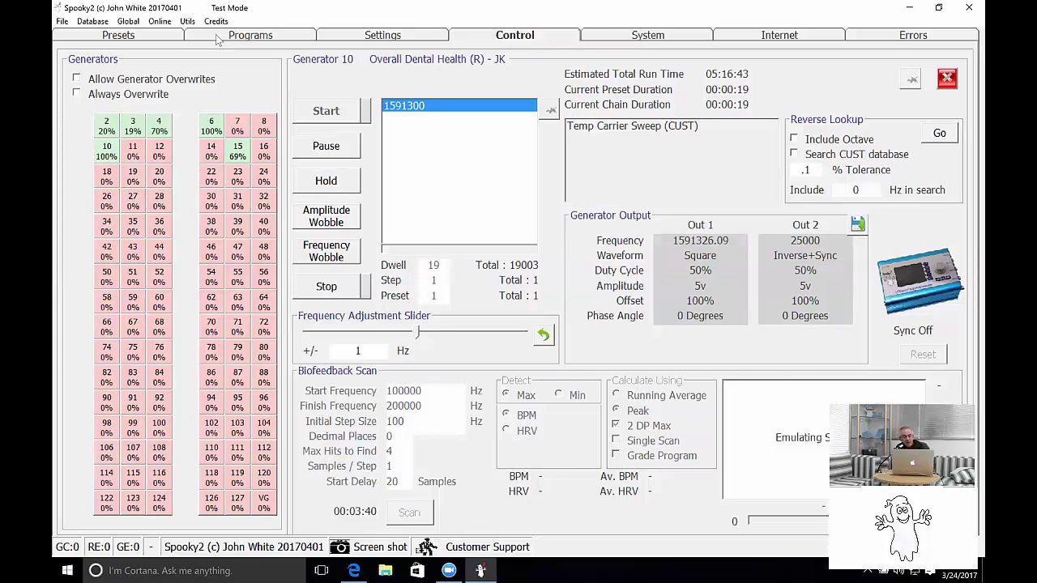
click(223, 39)
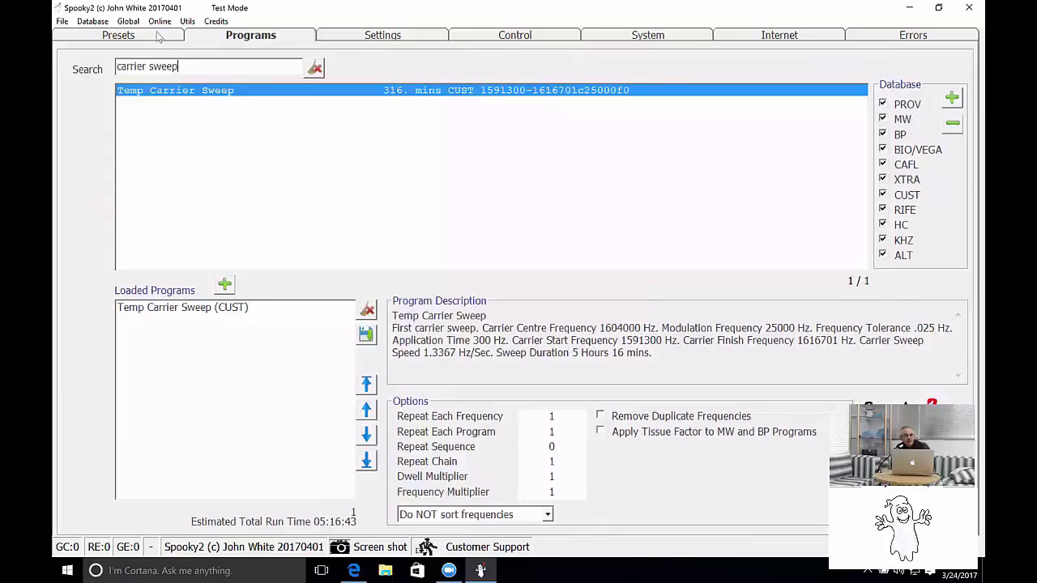
click(159, 38)
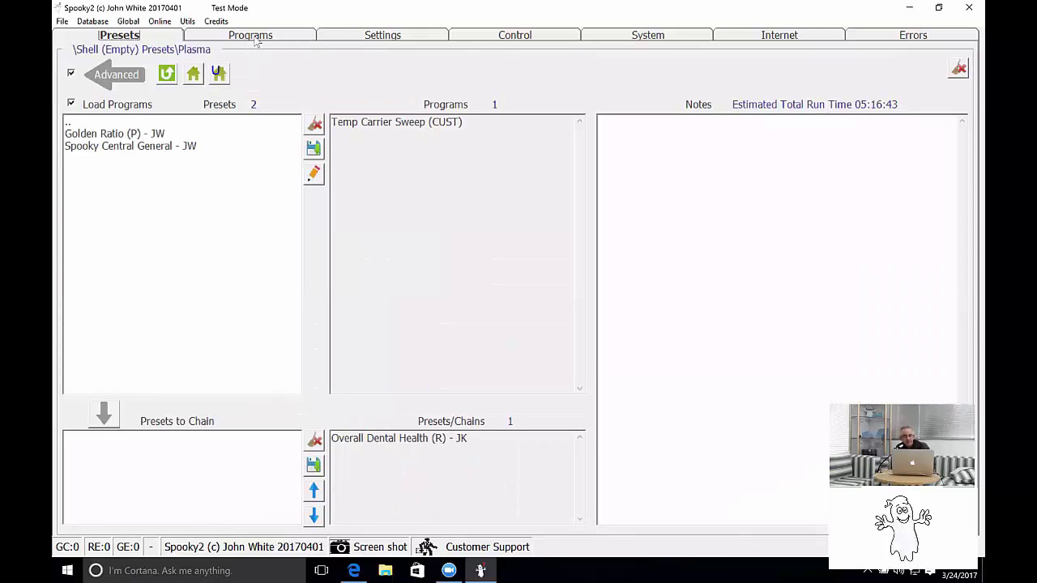
click(384, 38)
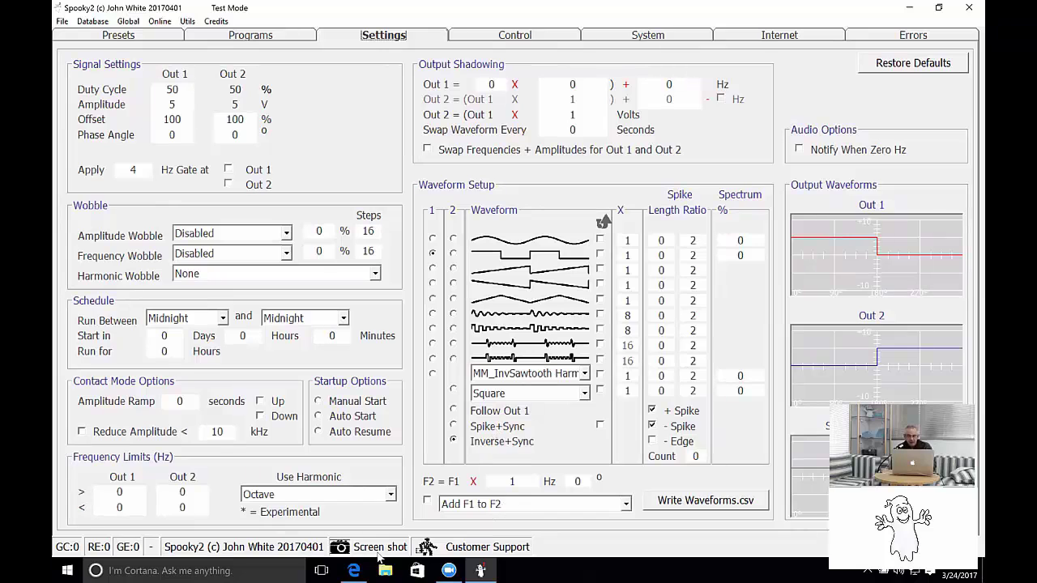
click(354, 571)
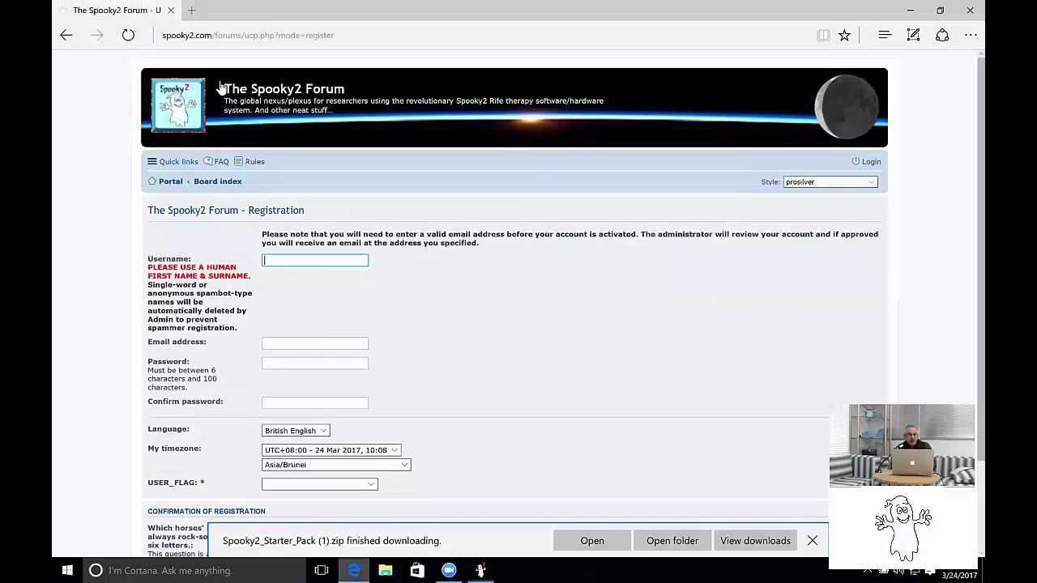
double_click(243, 35)
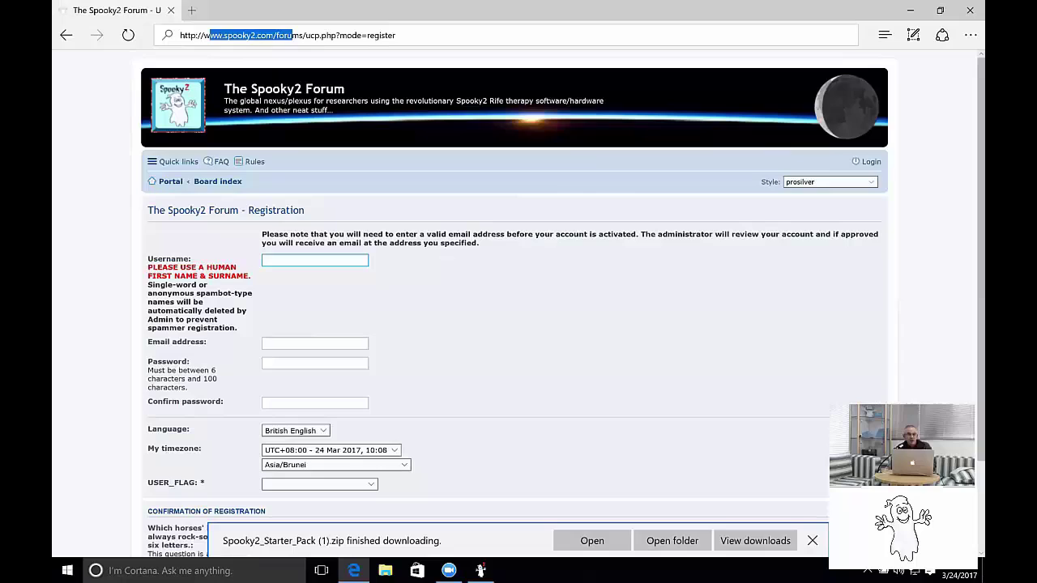
click(267, 35)
key(ctrl+a)
drag(396, 35, 275, 40)
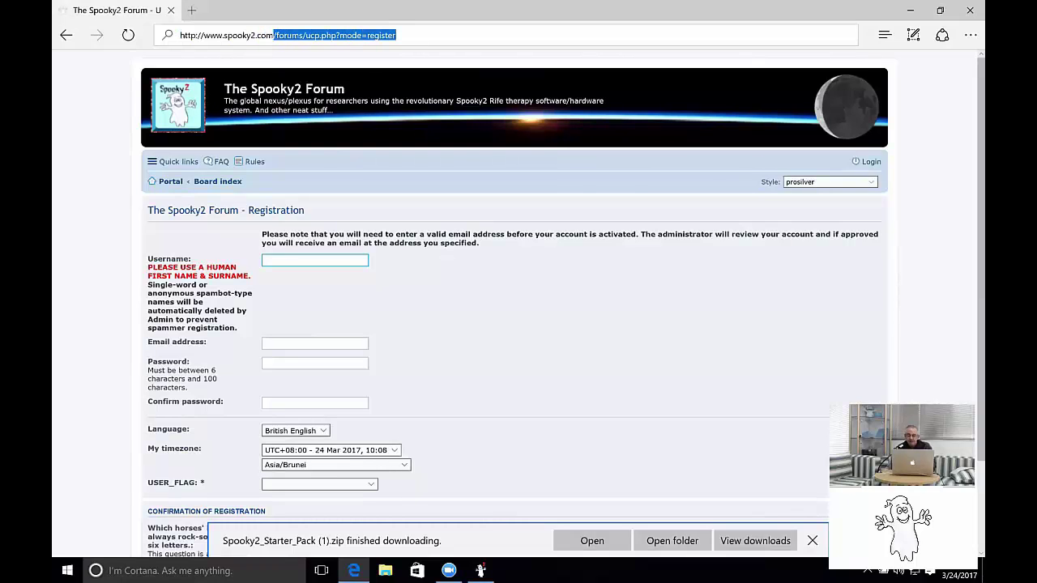
key(BackSpace)
key(Return)
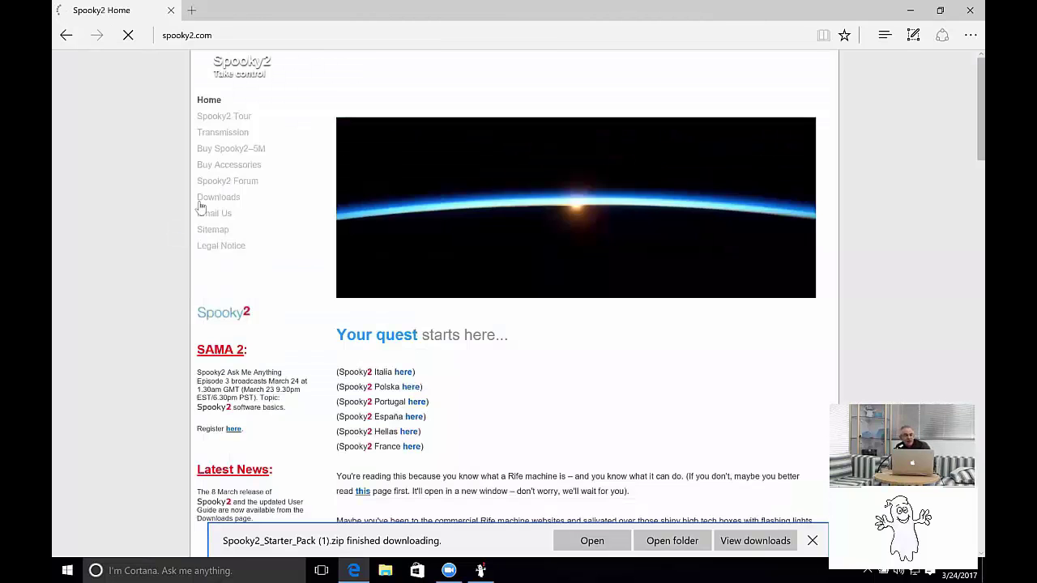
Open the website's Downloads page and examine the software, guides, database and document downloads offered there.
click(209, 199)
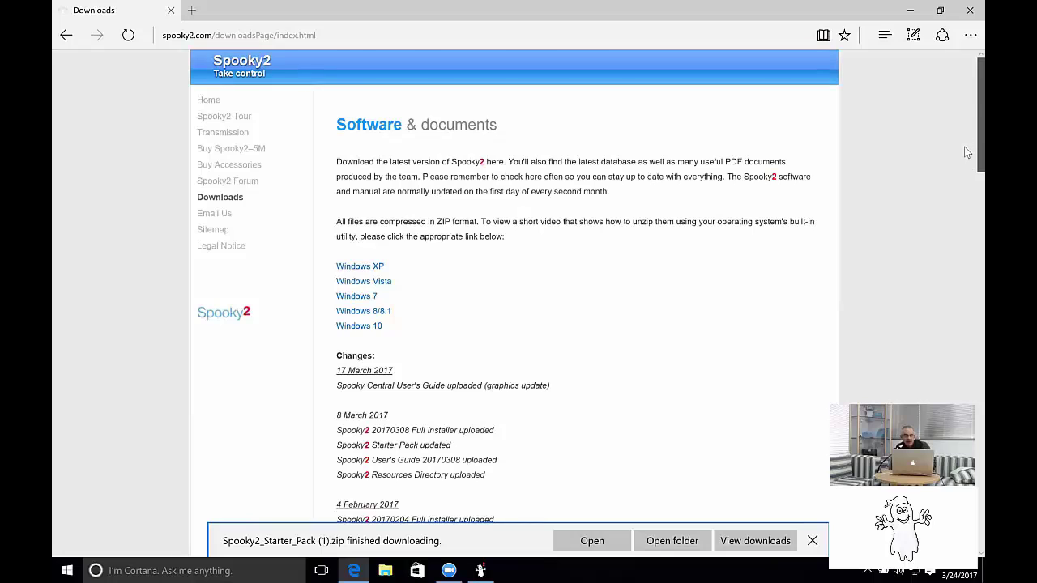
scroll(963, 182, down, 3)
scroll(965, 219, down, 3)
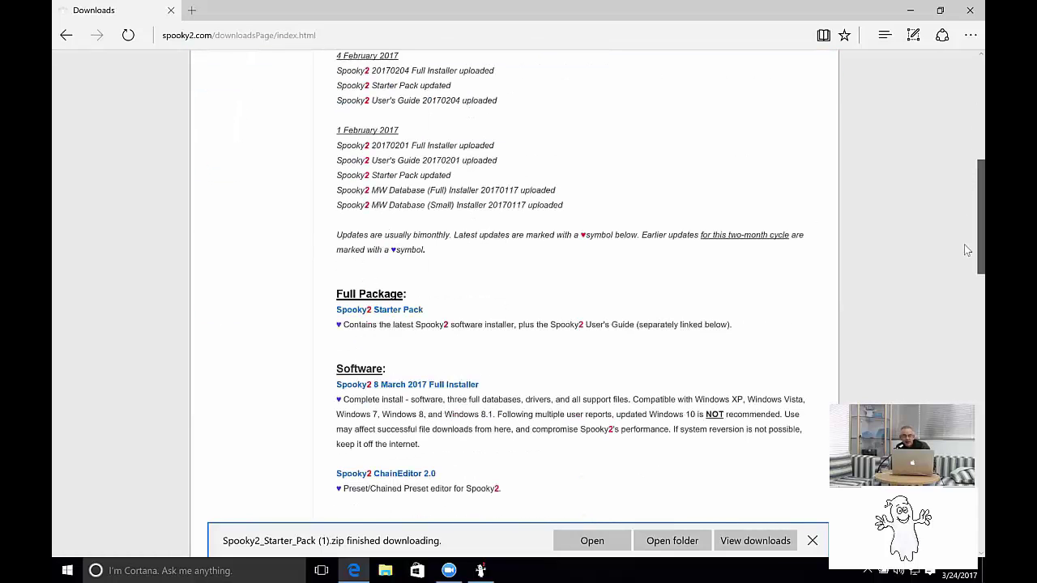
scroll(966, 259, down, 1)
scroll(964, 301, down, 4)
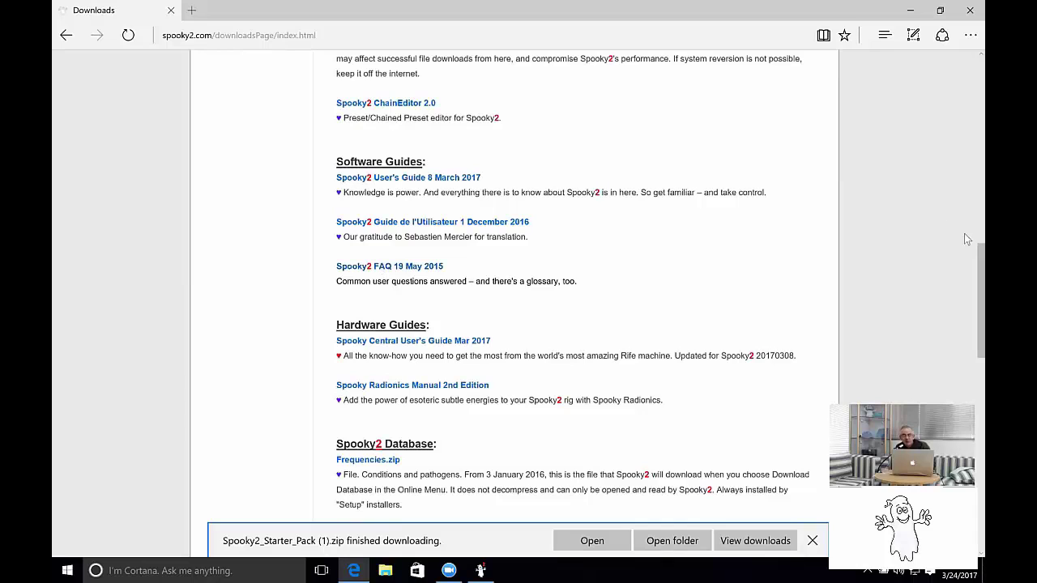
scroll(964, 275, down, 2)
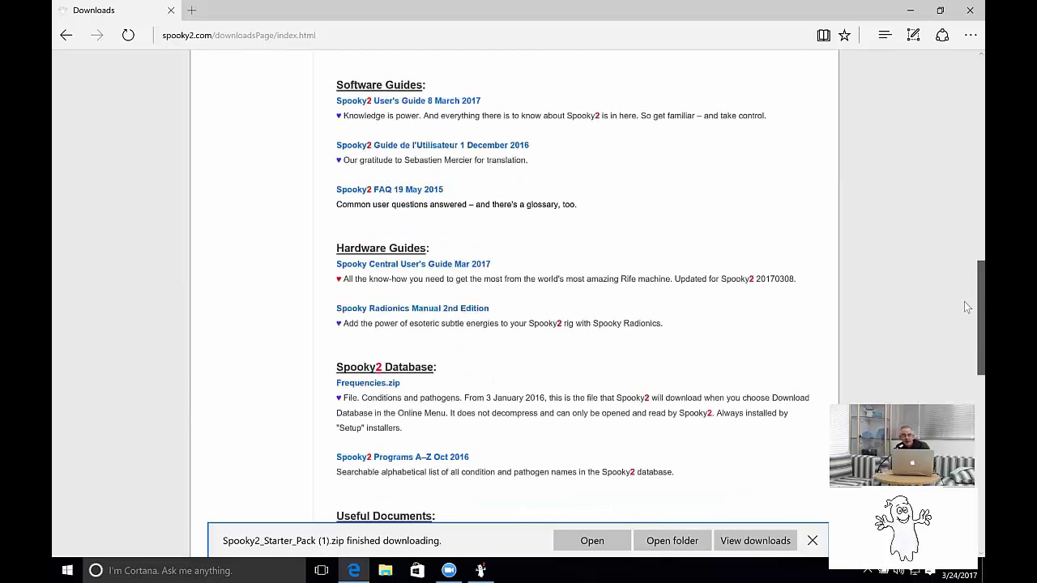
scroll(964, 312, down, 3)
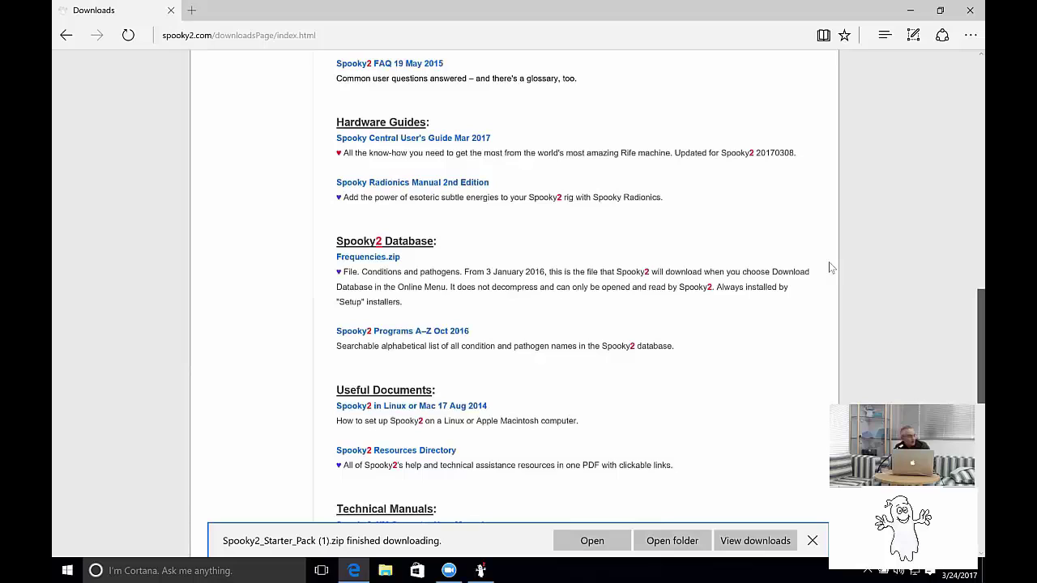